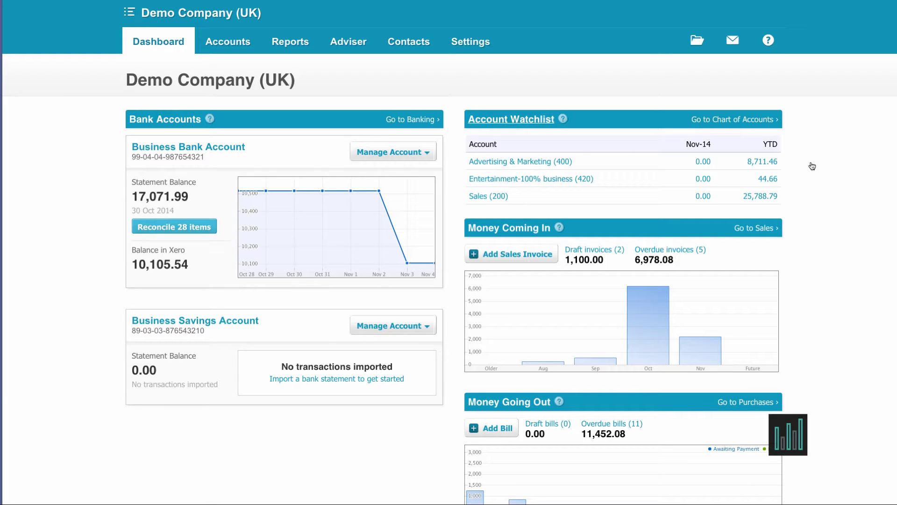
Step: Go to General Settings and scroll down to the Features section
{"action": "left_click", "coordinate": [479, 41]}
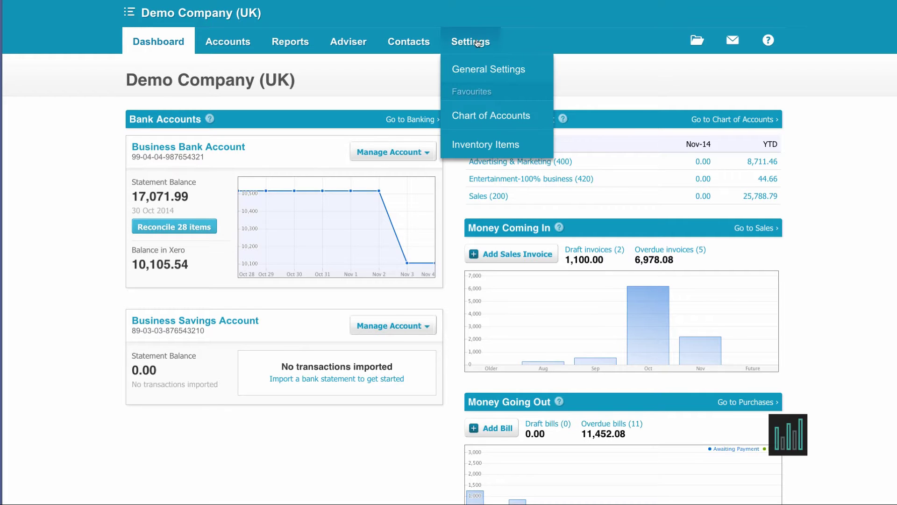
{"action": "left_click", "coordinate": [475, 70]}
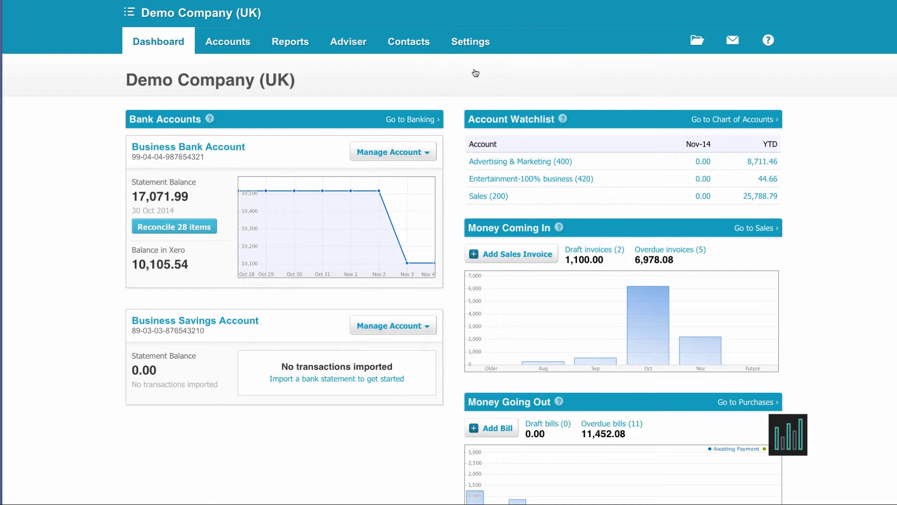
{"action": "scroll", "coordinate": [421, 133], "scroll_direction": "down", "scroll_amount": 3}
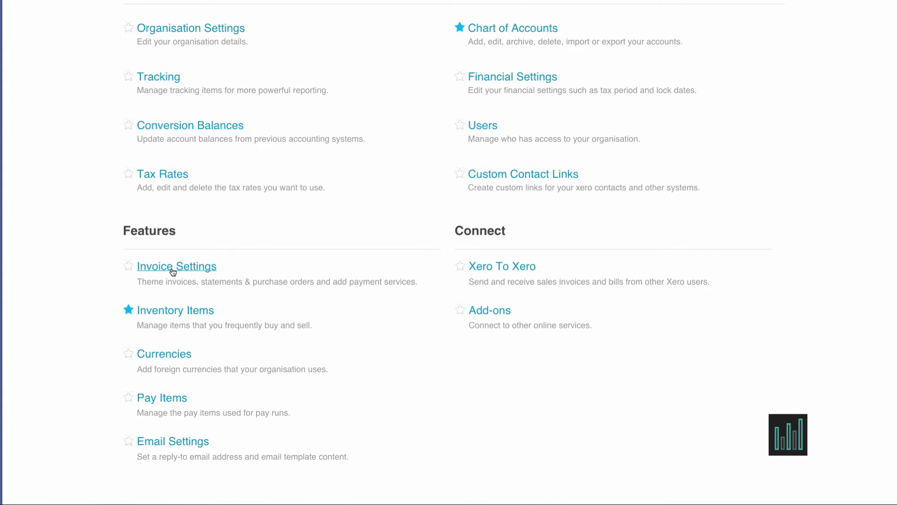
Step: Open Invoice Settings, browse the Everyday, Special projects and Very orange themes, and demonstrate dragging Everyday
{"action": "left_click", "coordinate": [172, 269]}
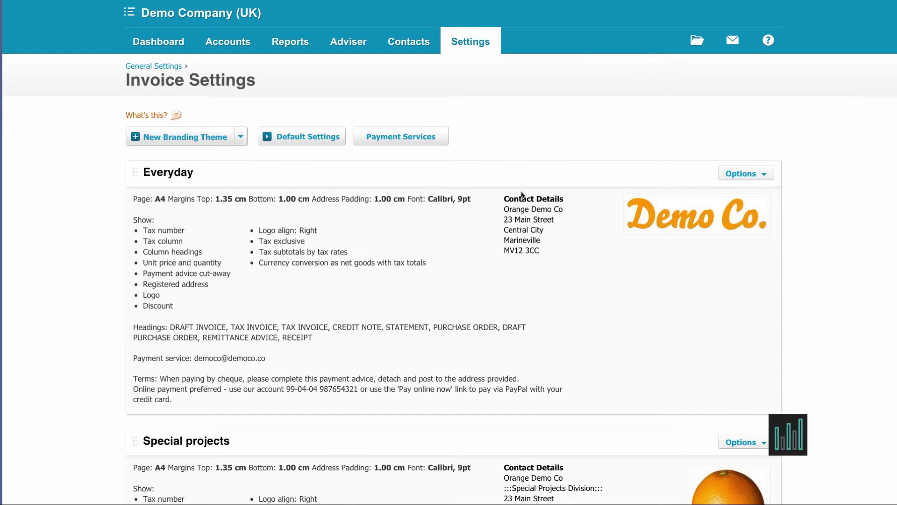
{"action": "scroll", "coordinate": [697, 110], "scroll_direction": "down", "scroll_amount": 1}
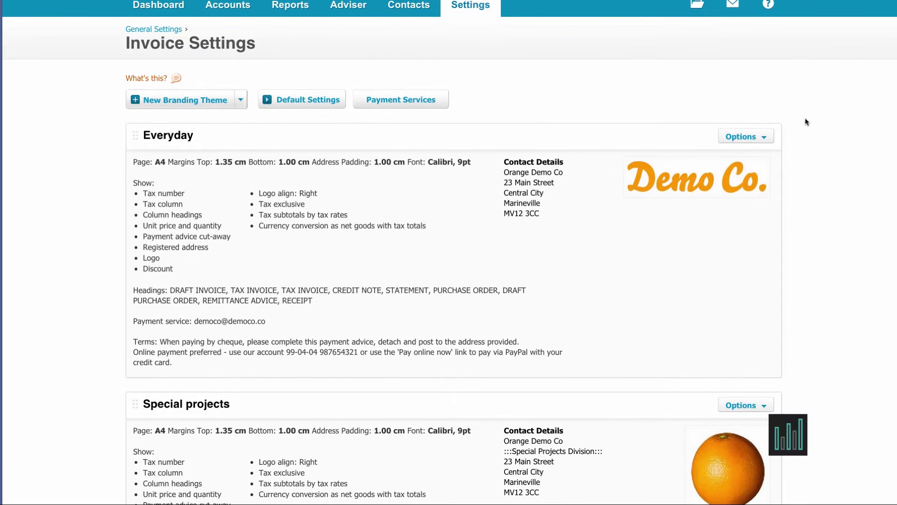
{"action": "scroll", "coordinate": [817, 178], "scroll_direction": "down", "scroll_amount": 2}
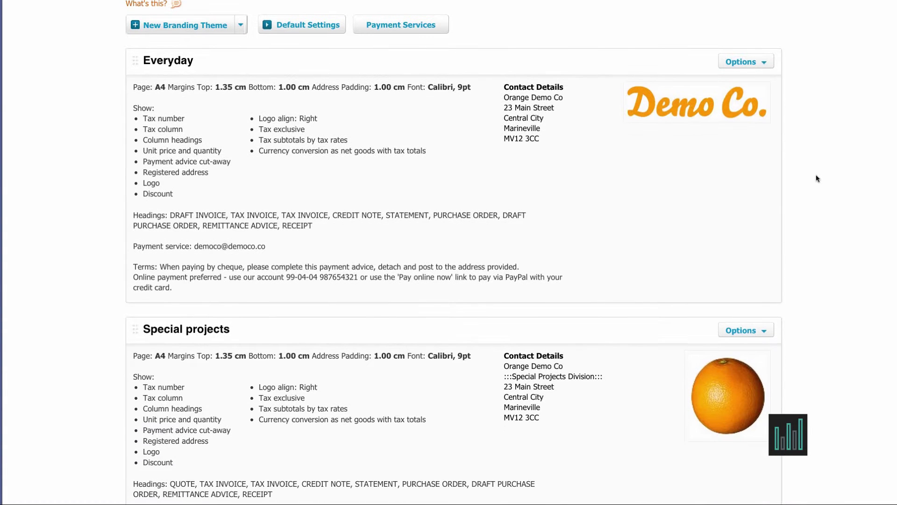
{"action": "scroll", "coordinate": [817, 178], "scroll_direction": "down", "scroll_amount": 3}
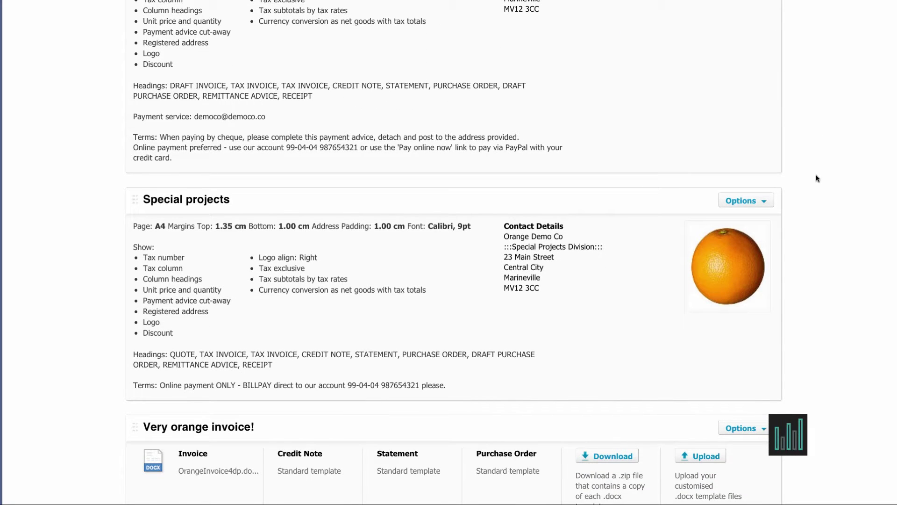
{"action": "scroll", "coordinate": [817, 178], "scroll_direction": "down", "scroll_amount": 3}
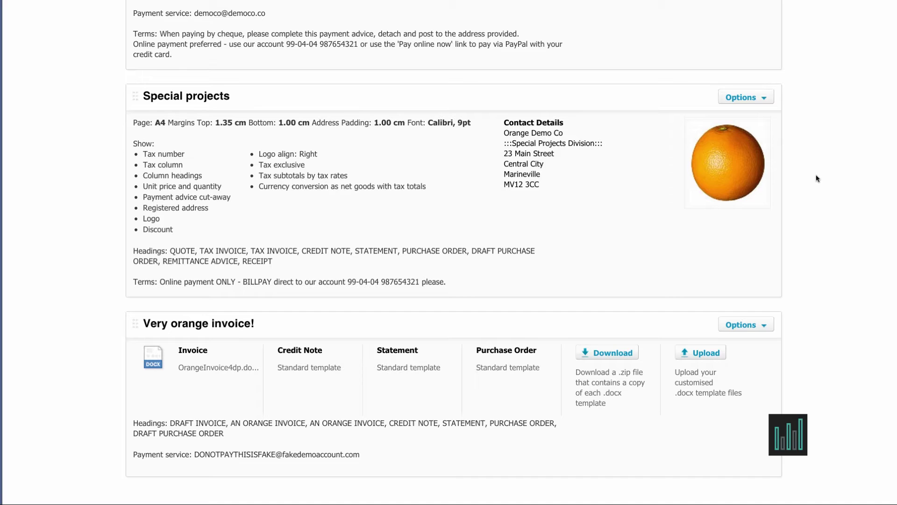
{"action": "scroll", "coordinate": [817, 178], "scroll_direction": "up", "scroll_amount": 8}
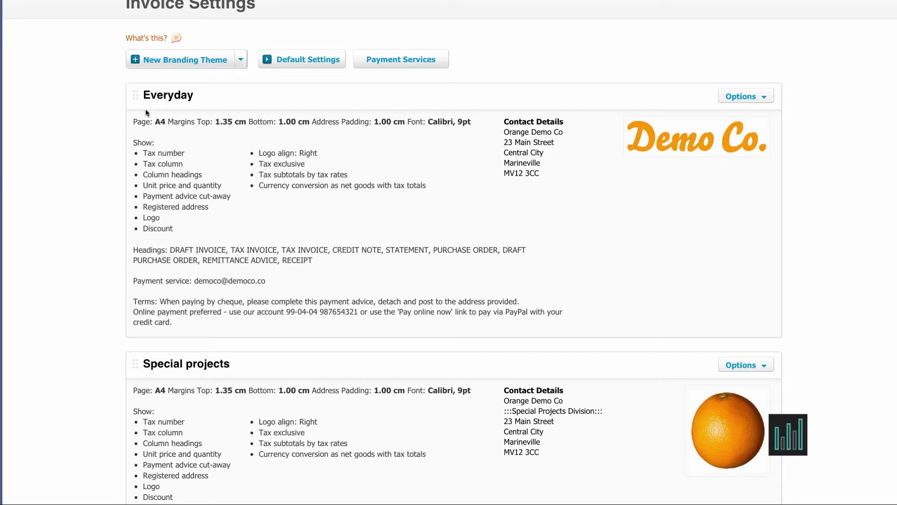
{"action": "mouse_move", "coordinate": [135, 95]}
{"action": "left_mouse_down"}
{"action": "mouse_move", "coordinate": [142, 154]}
{"action": "mouse_move", "coordinate": [132, 160]}
{"action": "mouse_move", "coordinate": [136, 126]}
{"action": "mouse_move", "coordinate": [121, 91]}
{"action": "left_mouse_up"}
{"action": "scroll", "coordinate": [174, 95], "scroll_direction": "up", "scroll_amount": 1}
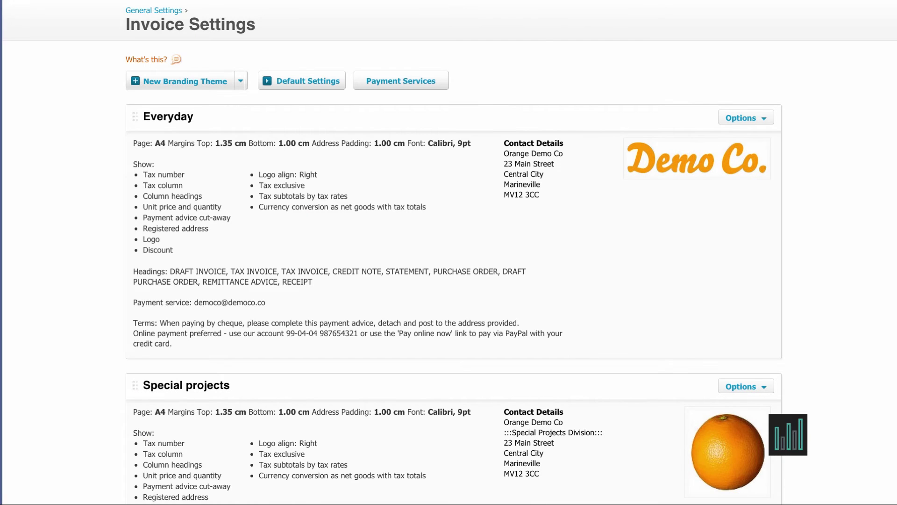
Step: Edit the Everyday theme: retitle approved invoices SALES INVOICE, hide the payment advice cut-away, and save
{"action": "left_click", "coordinate": [764, 120]}
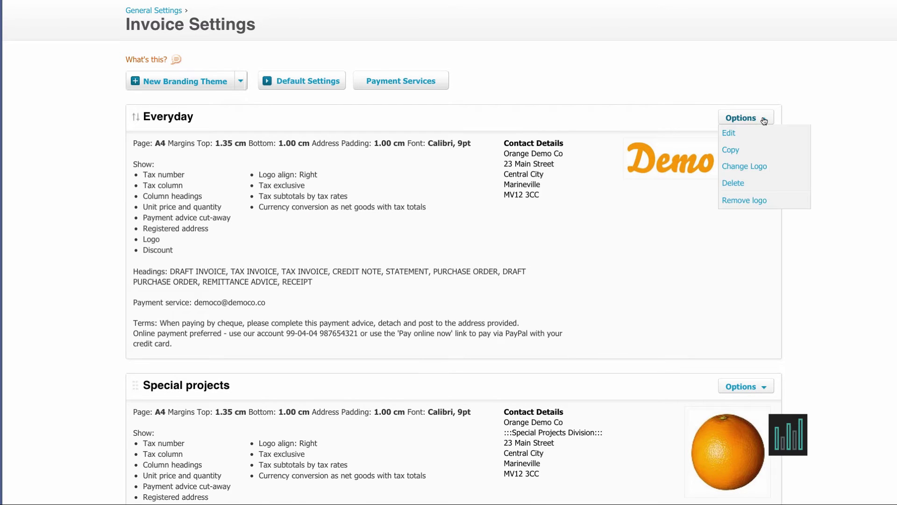
{"action": "left_click", "coordinate": [763, 133]}
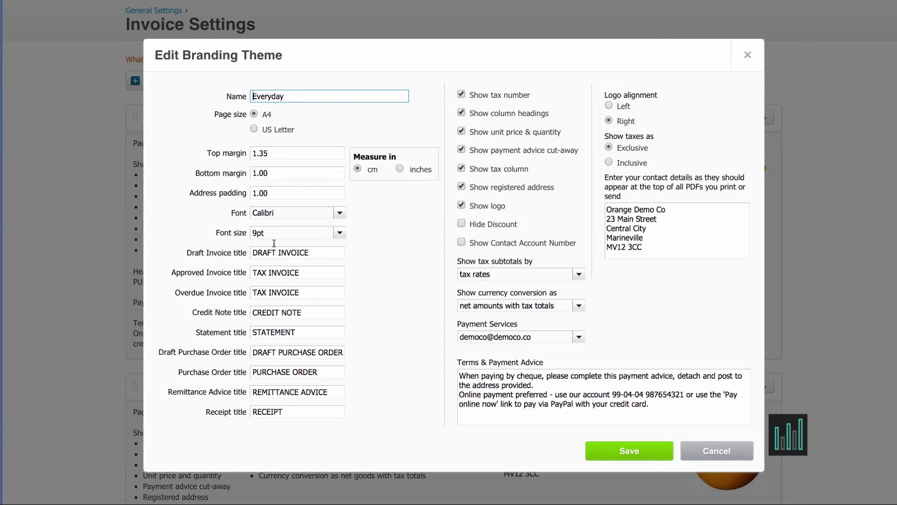
{"action": "left_click_drag", "start_coordinate": [267, 272], "coordinate": [255, 273]}
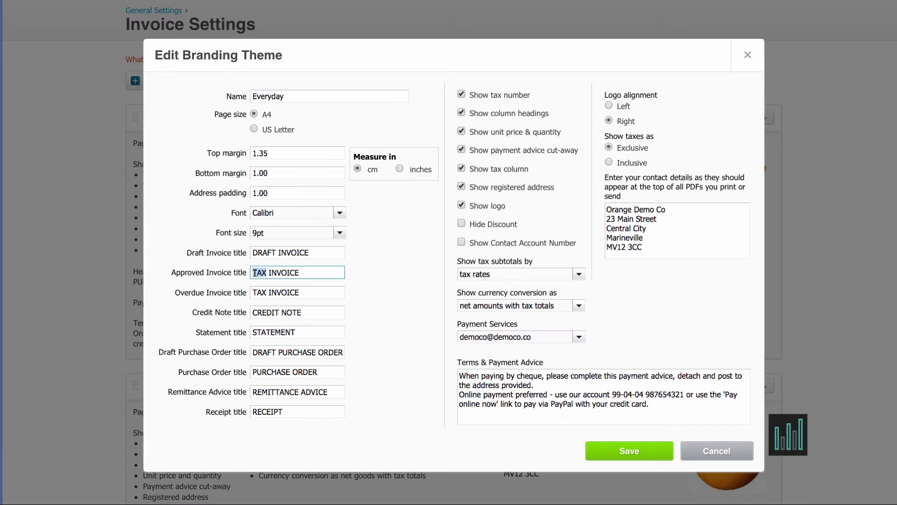
{"action": "type", "text": "SALES"}
{"action": "left_click", "coordinate": [462, 149]}
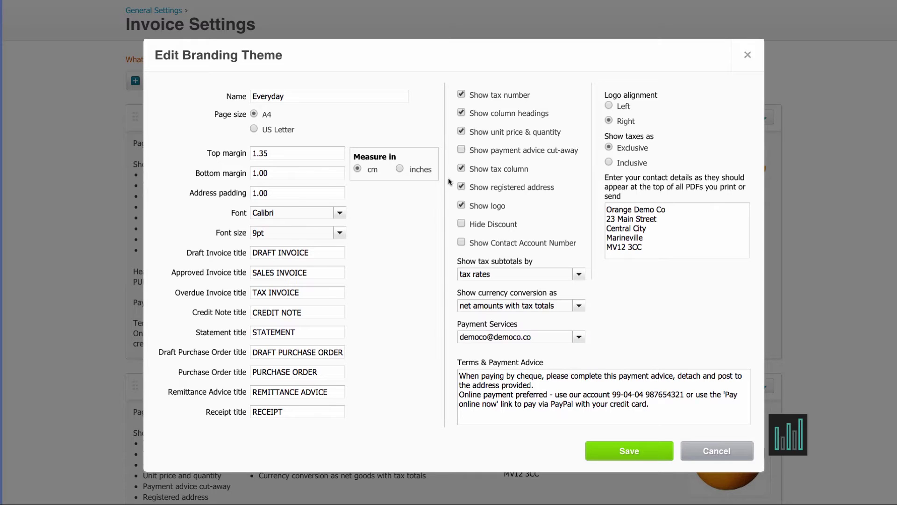
{"action": "left_click", "coordinate": [626, 451]}
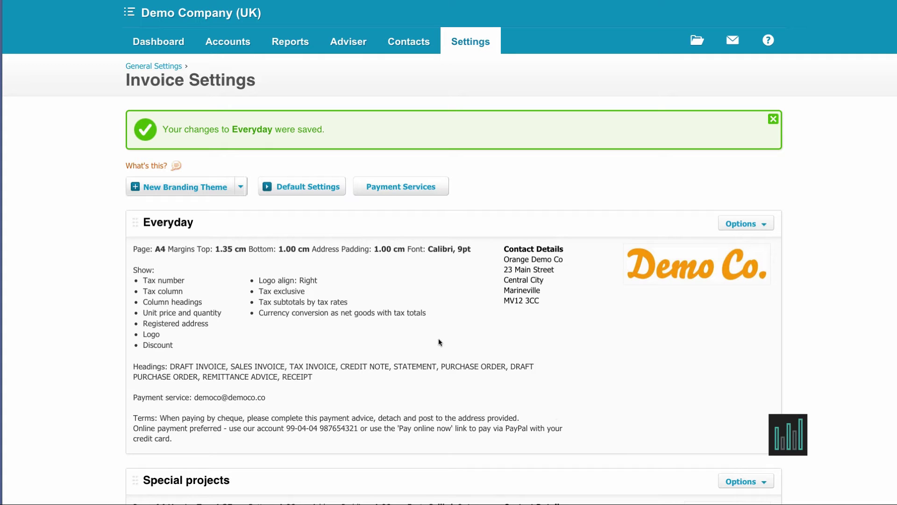
Step: In Default Settings, remove the INV- invoice prefix, change next number from 0041 to 201, and save
{"action": "left_click", "coordinate": [305, 187]}
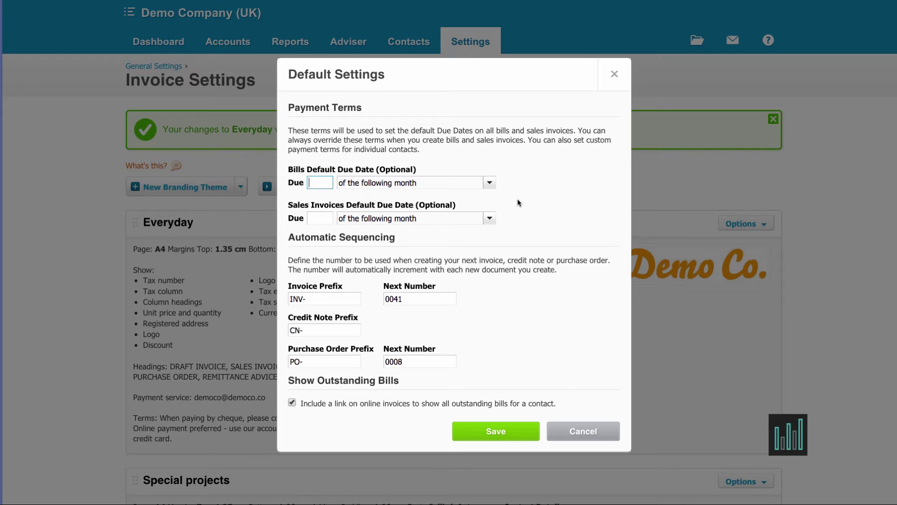
{"action": "scroll", "coordinate": [518, 202], "scroll_direction": "down", "scroll_amount": 1}
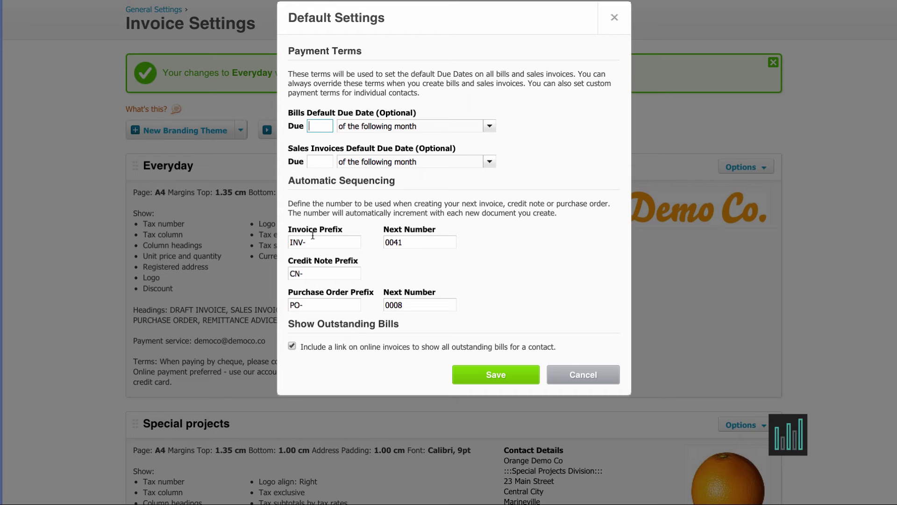
{"action": "left_click_drag", "start_coordinate": [310, 242], "coordinate": [283, 240]}
{"action": "key", "text": "BackSpace"}
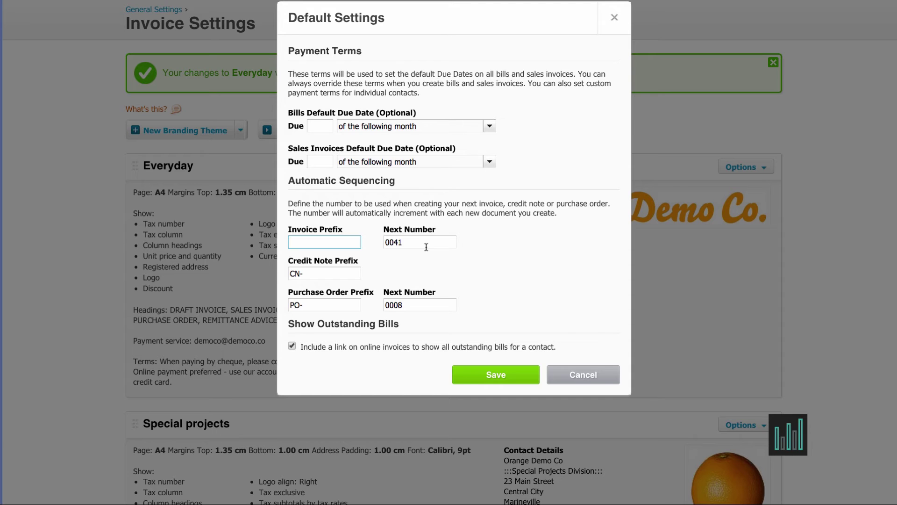
{"action": "left_click", "coordinate": [403, 241]}
{"action": "left_click_drag", "start_coordinate": [403, 242], "coordinate": [377, 241]}
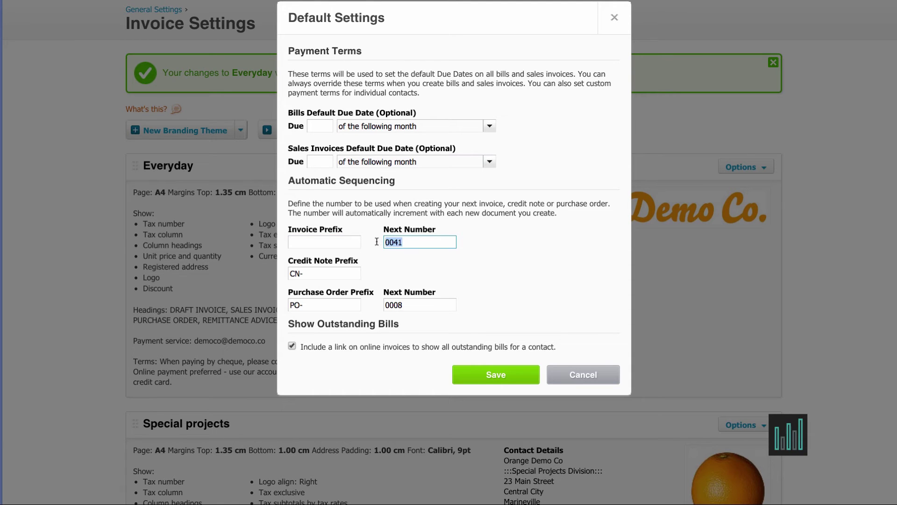
{"action": "type", "text": "201"}
{"action": "key", "text": "Tab"}
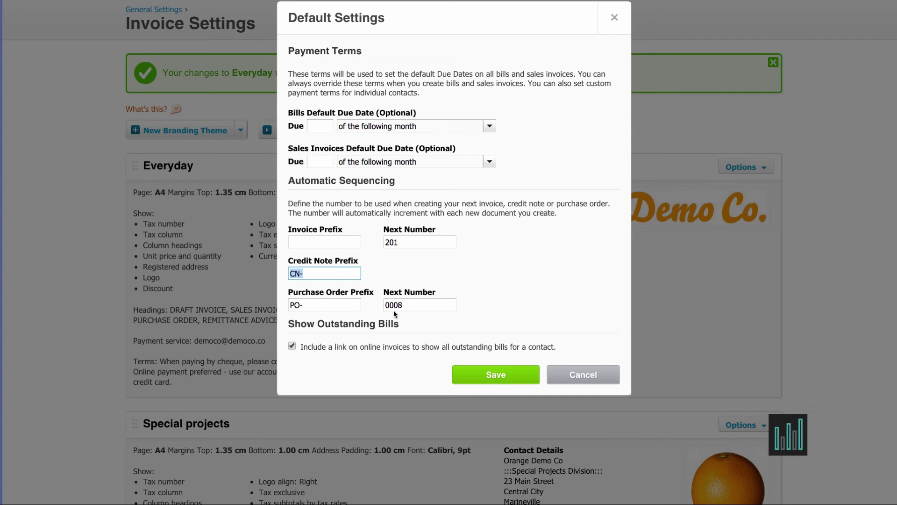
{"action": "left_click", "coordinate": [489, 378]}
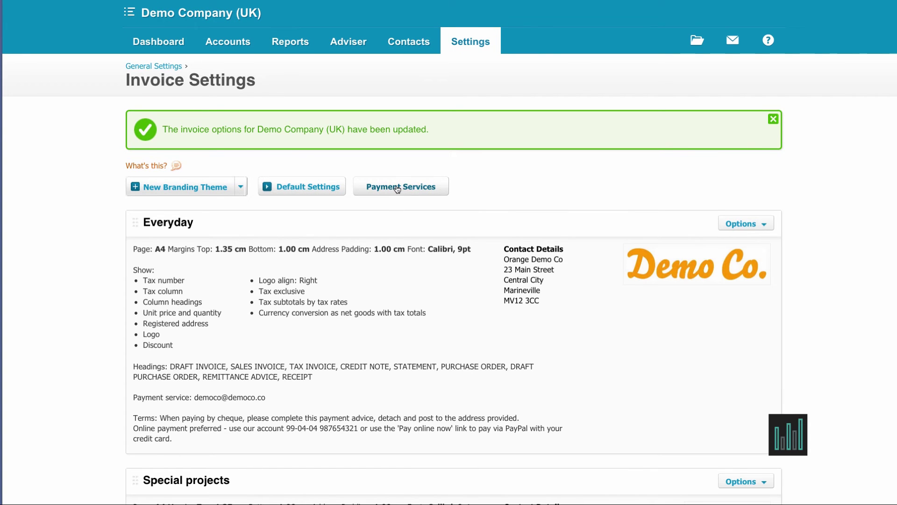
Step: Open Payment Services and look over the Add Payment Service options without adding one
{"action": "left_click", "coordinate": [397, 187]}
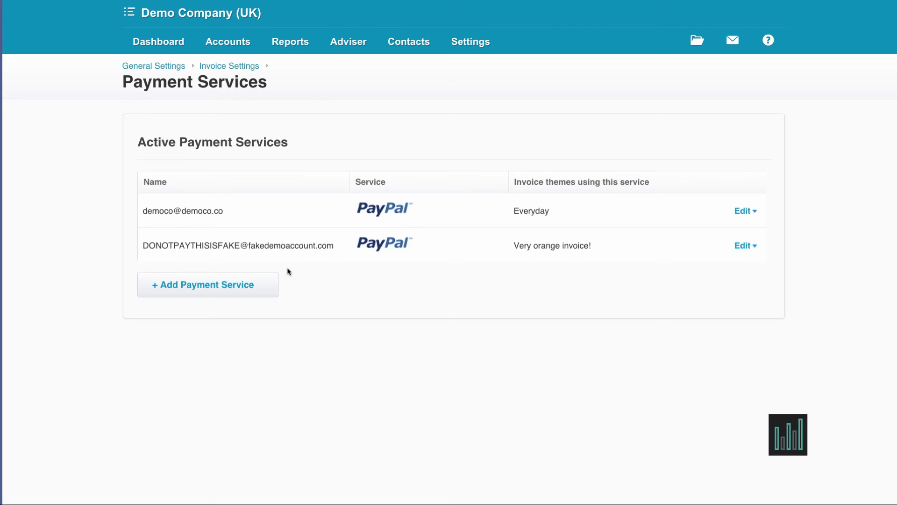
{"action": "left_click", "coordinate": [246, 285]}
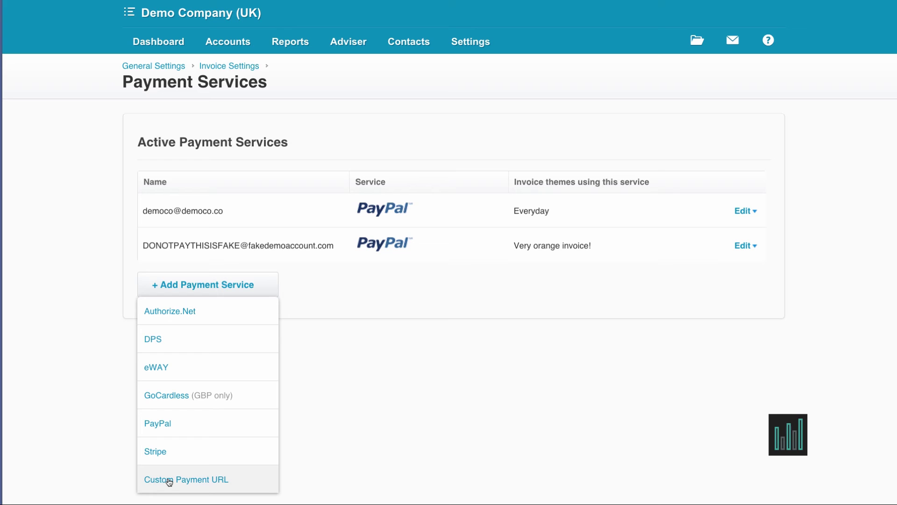
{"action": "left_click", "coordinate": [311, 453]}
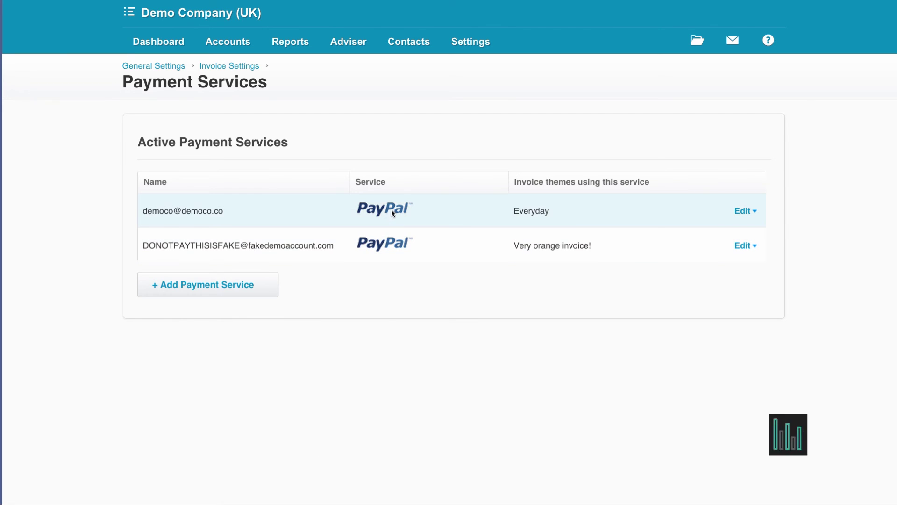
Step: Review the first PayPal service's details unchanged, then view its invoice themes, showing only Everyday
{"action": "left_click", "coordinate": [755, 212]}
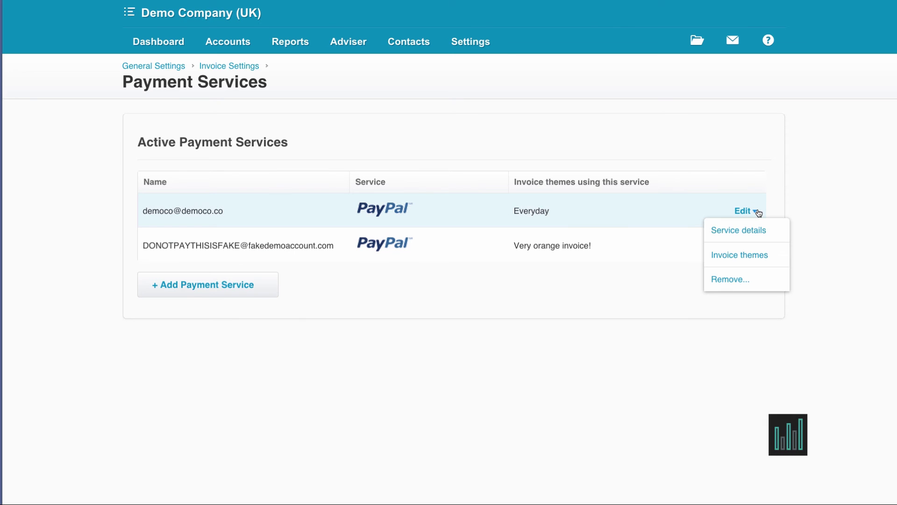
{"action": "left_click", "coordinate": [753, 229]}
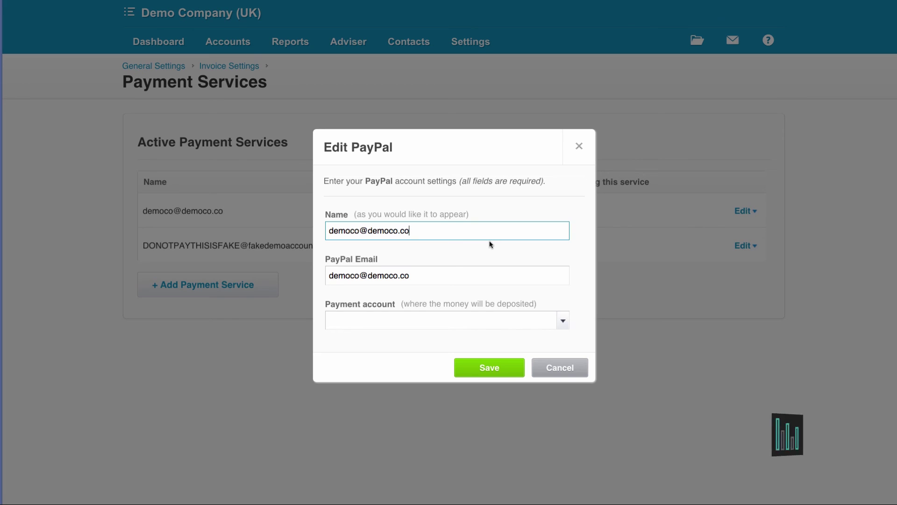
{"action": "left_click", "coordinate": [560, 371]}
{"action": "left_click", "coordinate": [752, 213]}
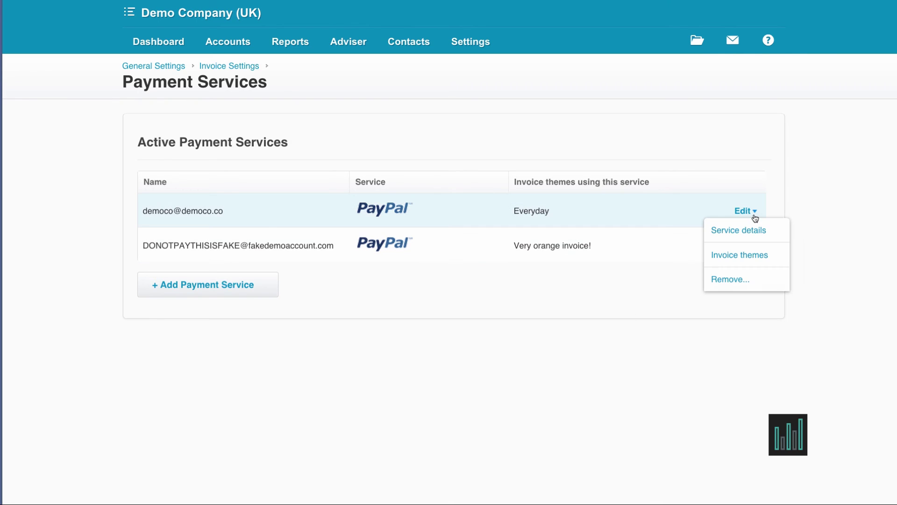
{"action": "left_click", "coordinate": [751, 257]}
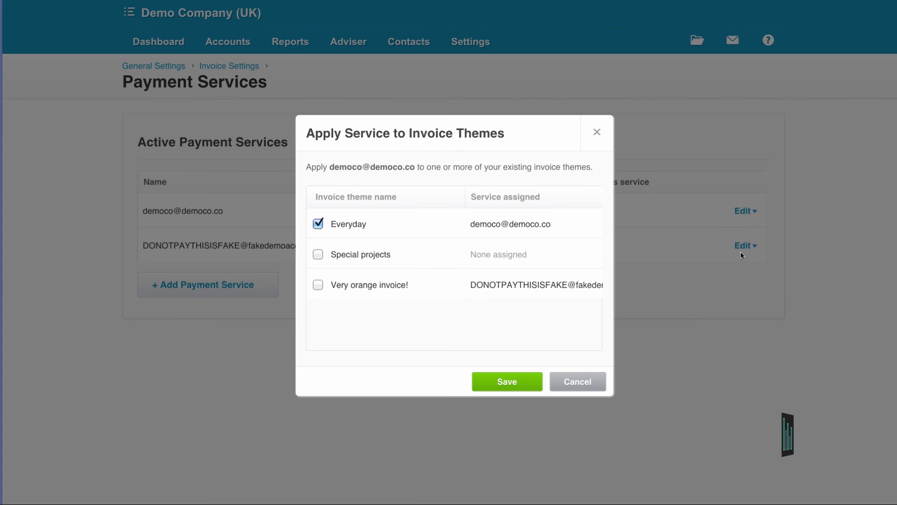